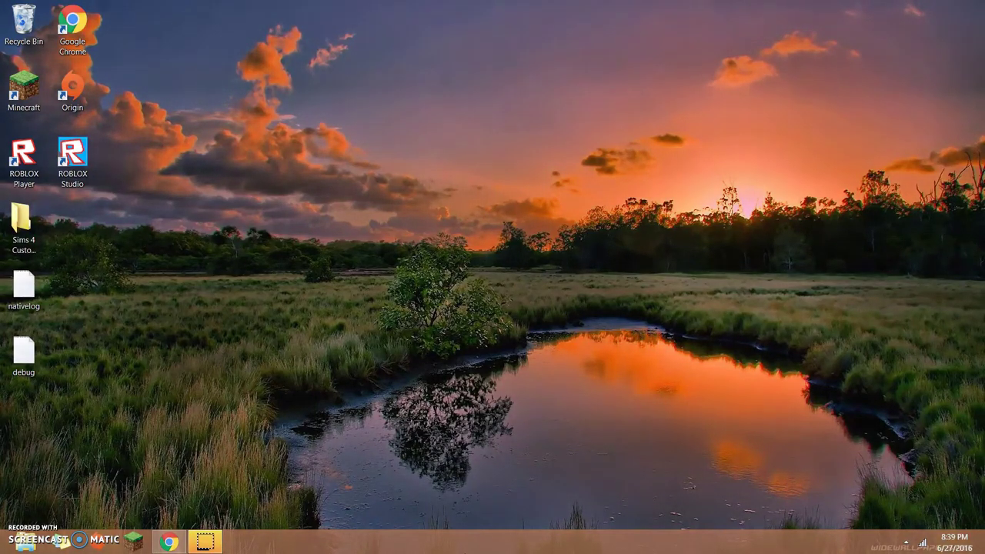
- Check the Sims 4 tutorial in the browser, then open the Sims 4 Custom Content desktop folder
click(171, 543)
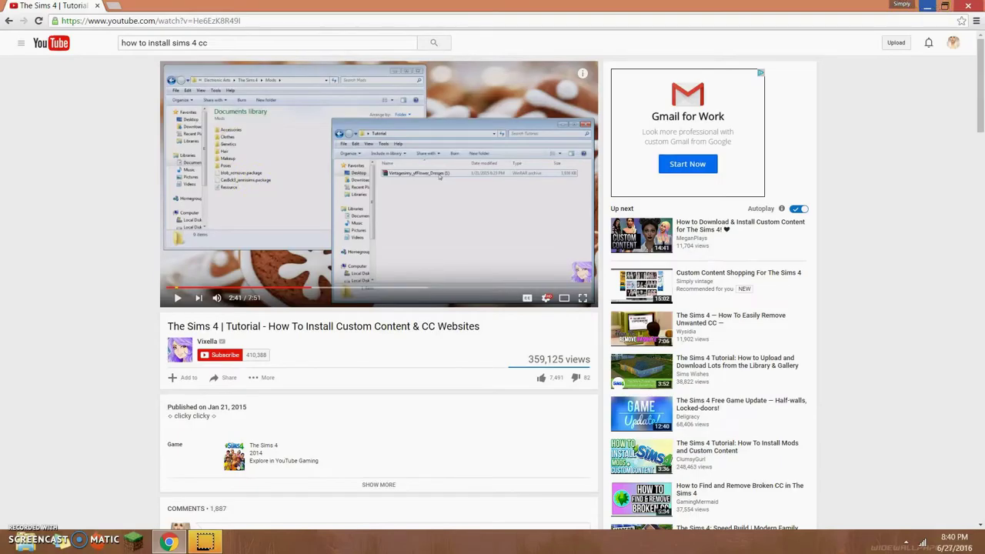
click(930, 6)
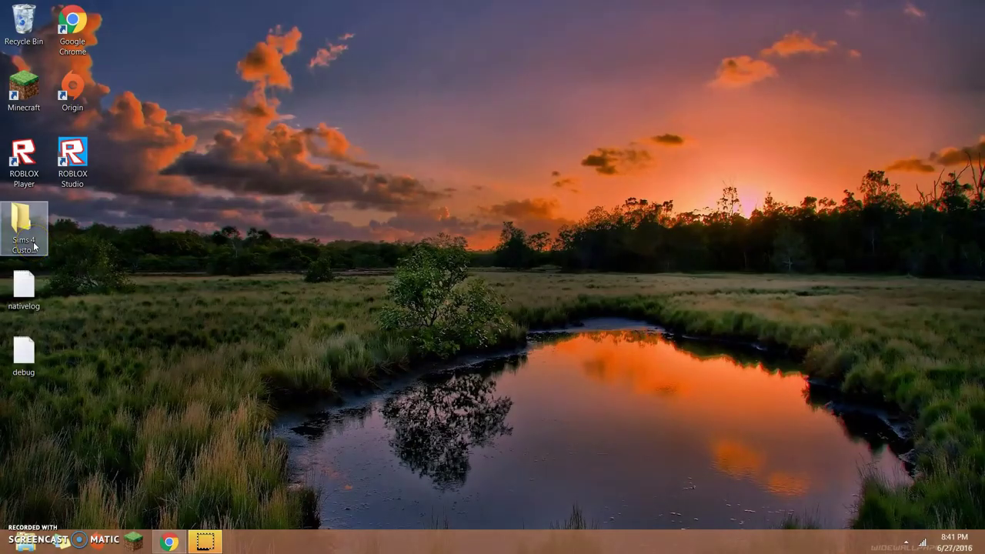
double_click(34, 246)
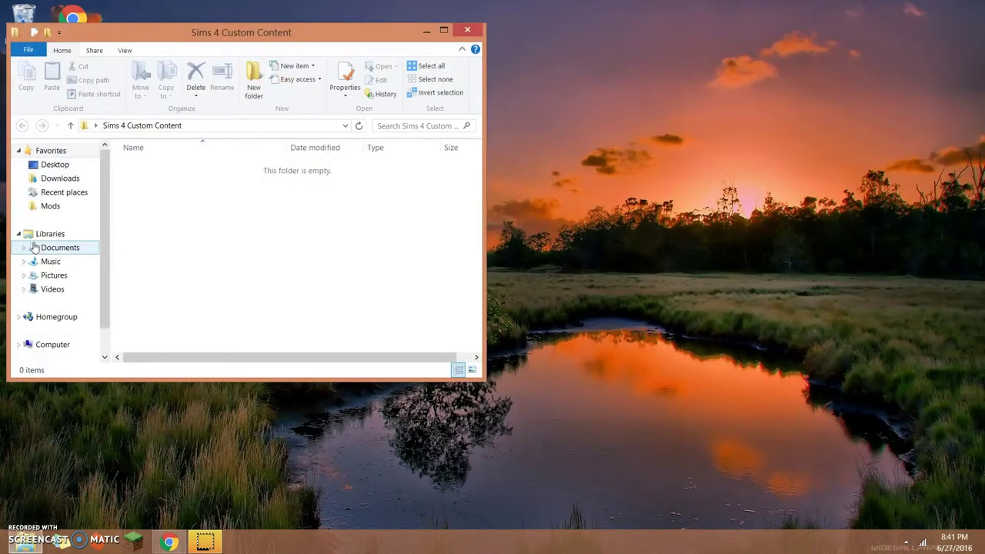
- Shift the folder window right and switch it to the Documents library
drag(357, 34, 442, 34)
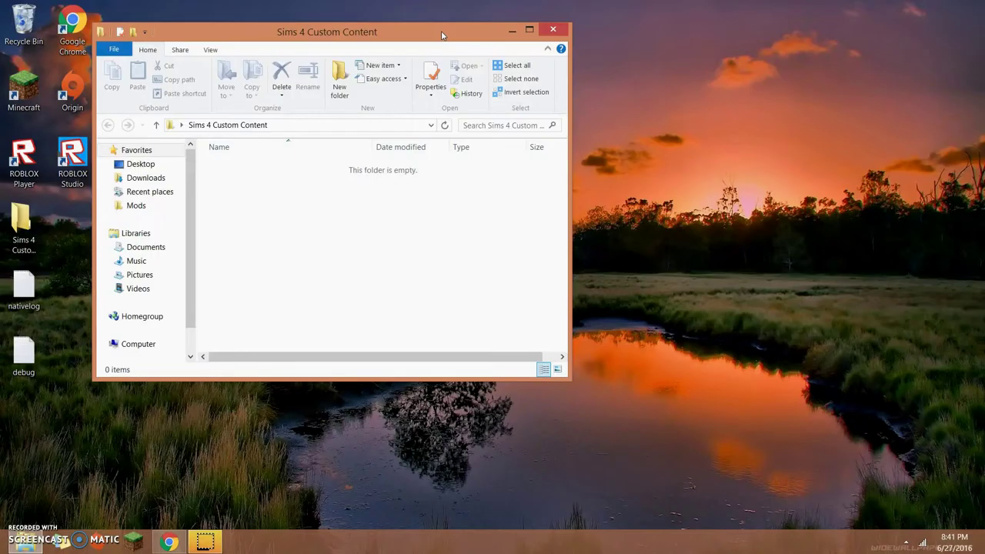
click(445, 32)
click(155, 248)
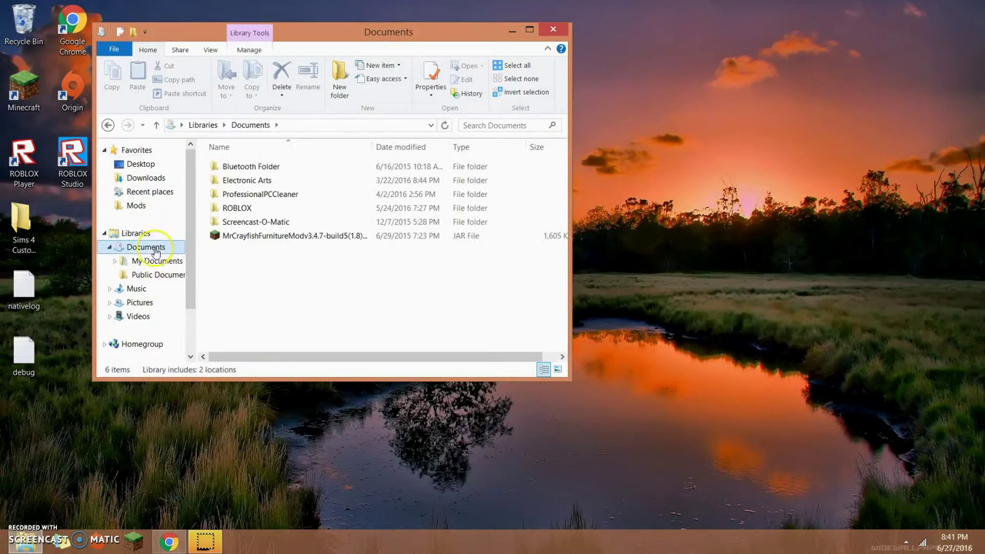
- Go into Electronic Arts › The Sims 4 › Mods › Clothes and select the blanket cape package
double_click(280, 179)
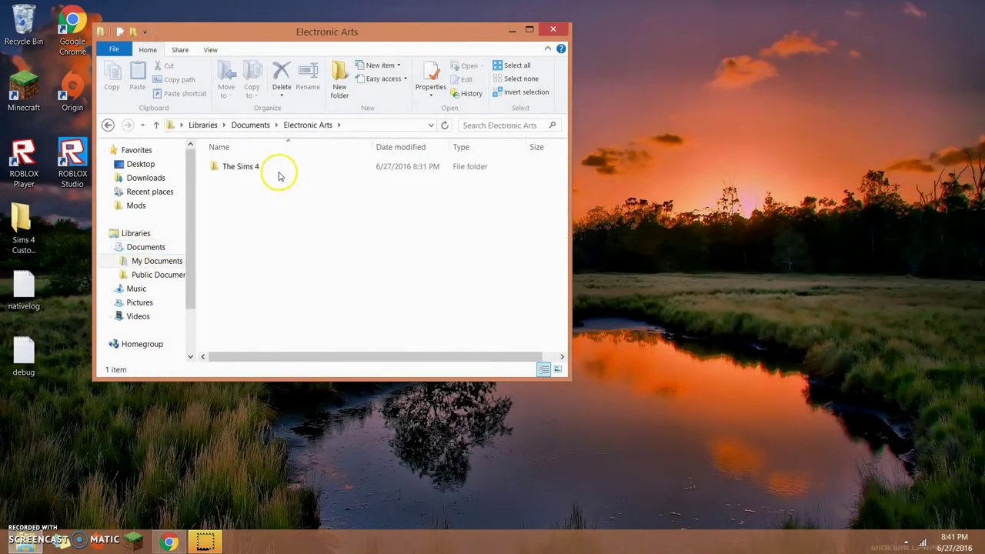
double_click(280, 176)
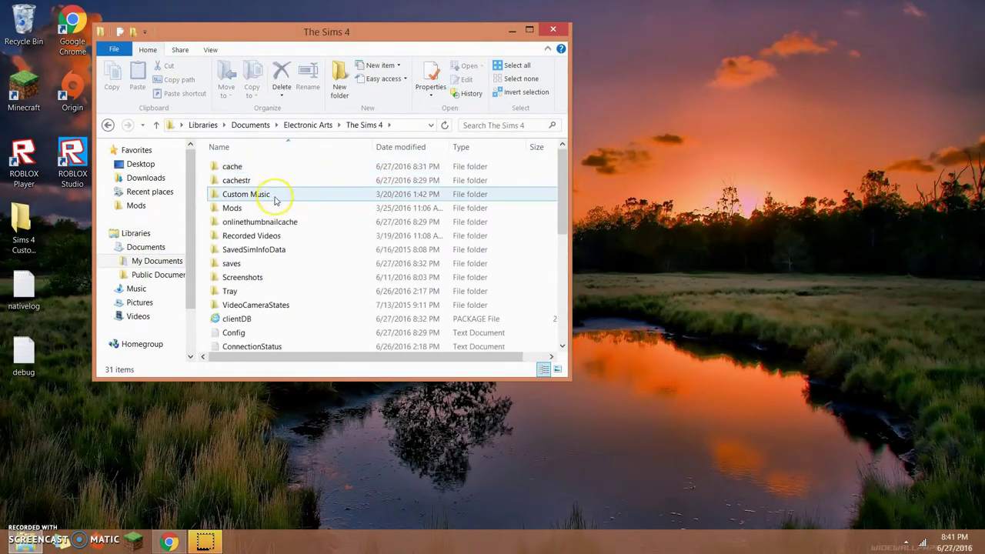
double_click(274, 209)
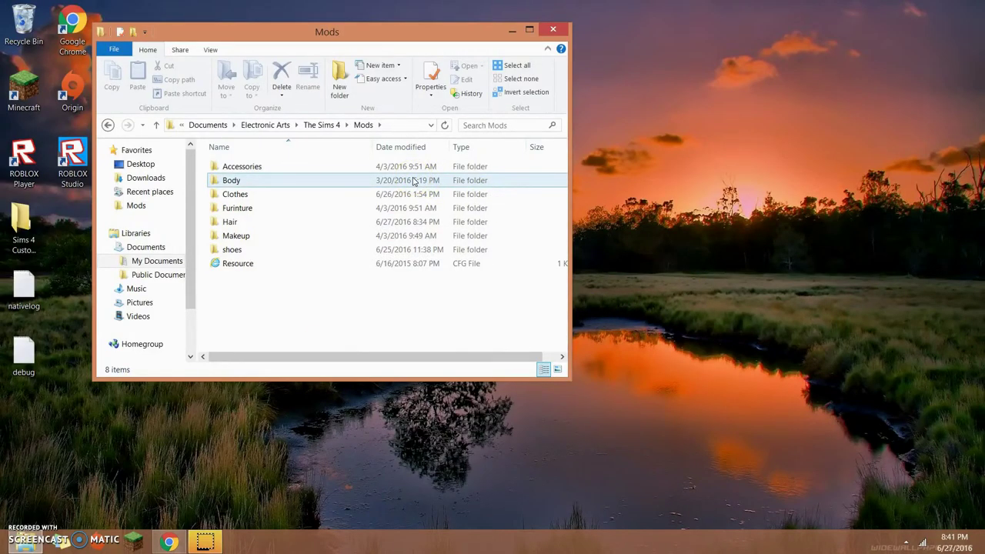
click(342, 239)
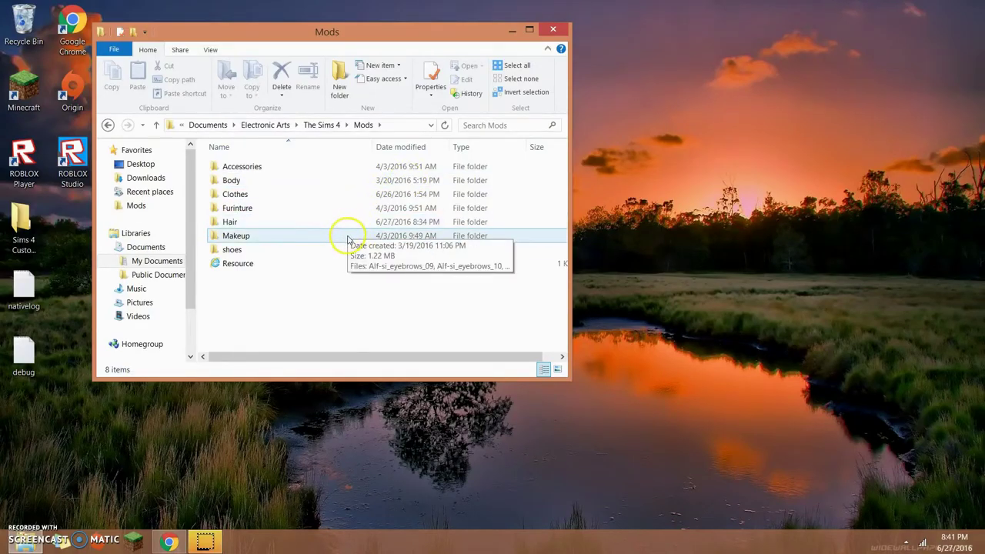
double_click(334, 197)
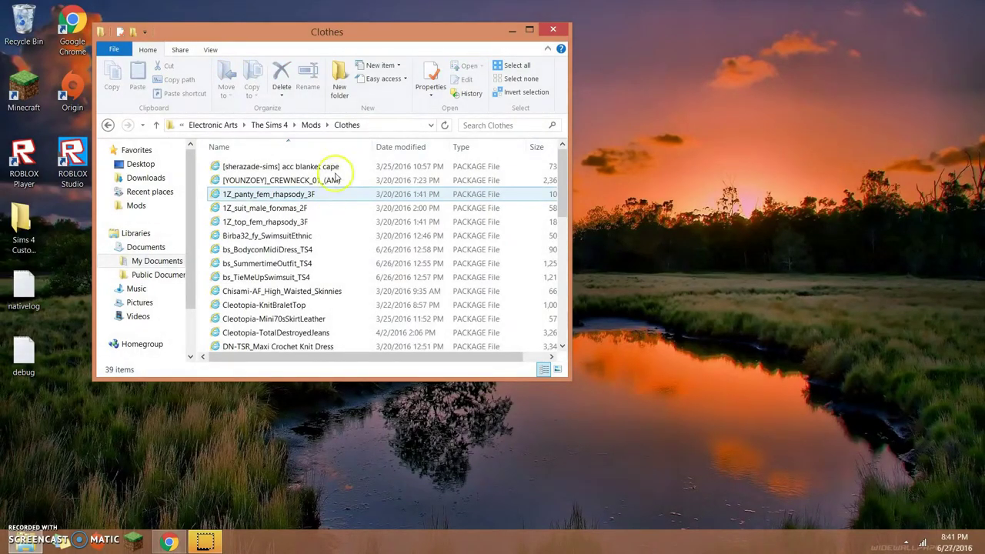
click(401, 171)
- Move the blanket cape package to the desktop, back into Clothes, then into Downloads
drag(400, 171, 401, 174)
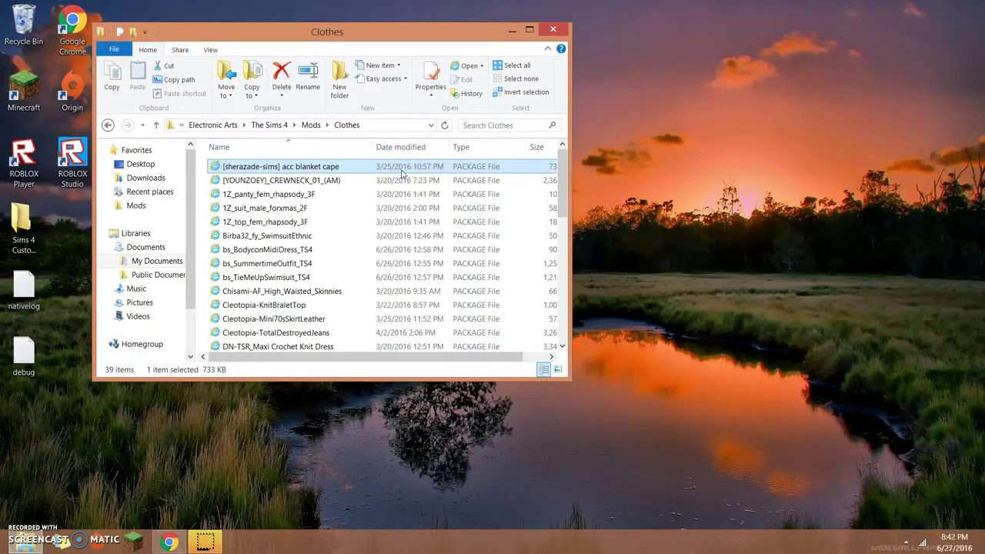
drag(402, 174, 677, 131)
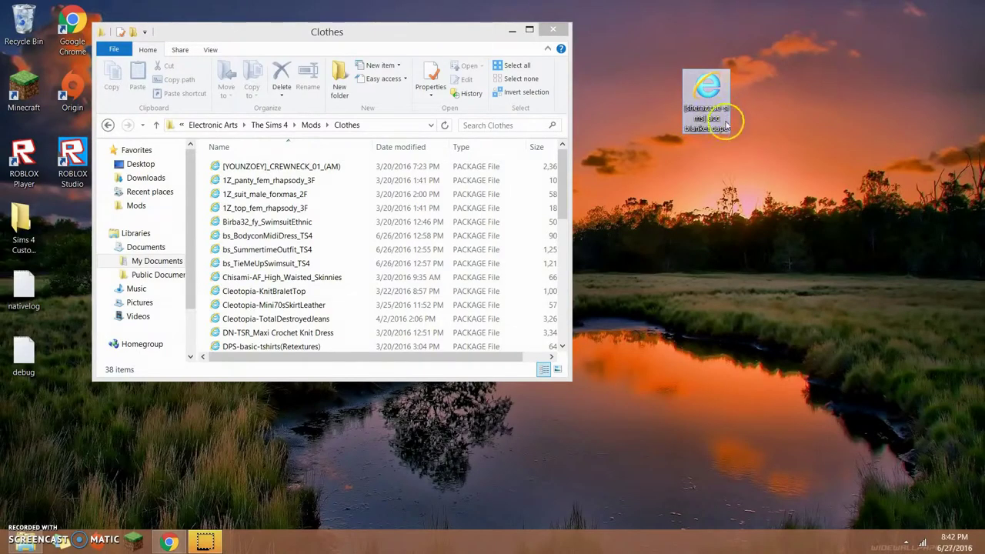
click(723, 174)
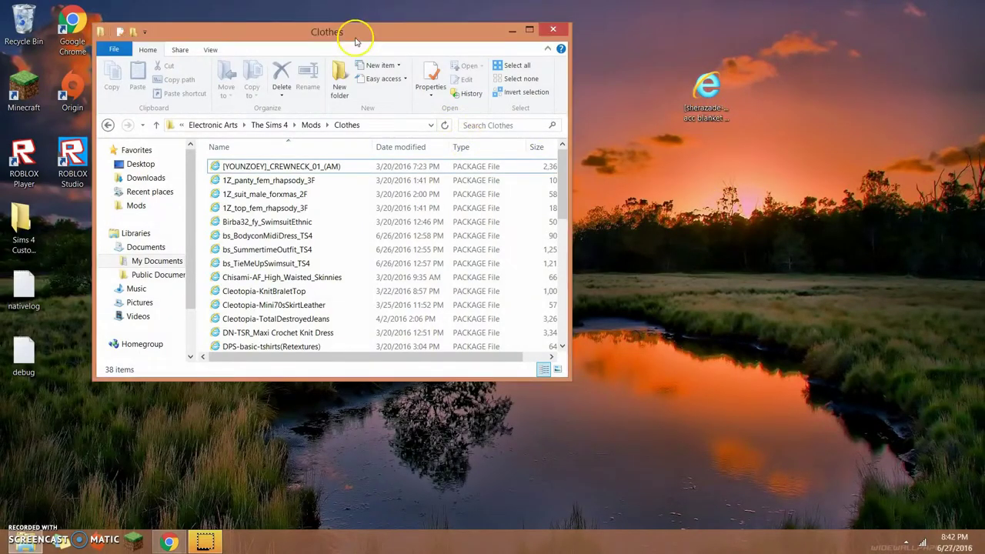
drag(716, 108, 449, 222)
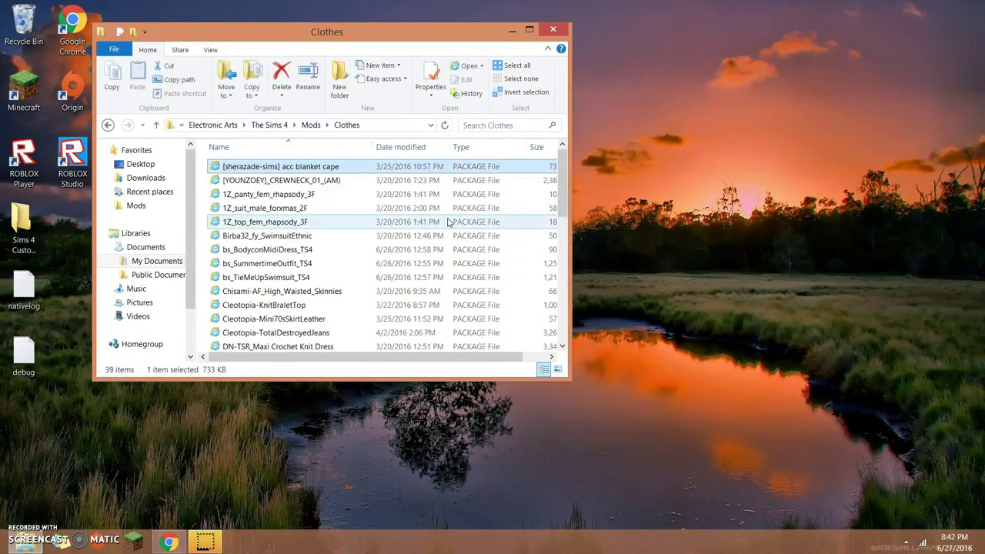
click(428, 23)
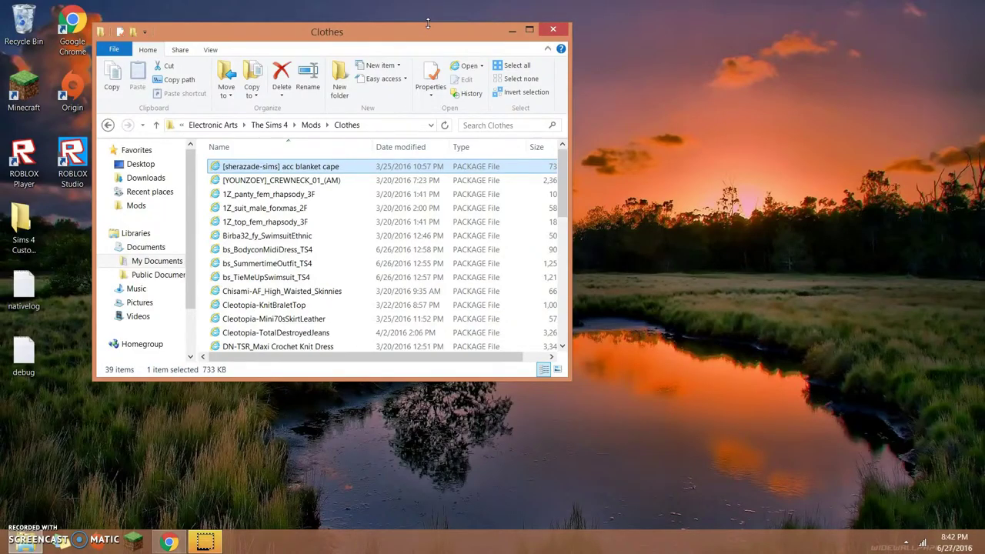
drag(339, 166, 167, 182)
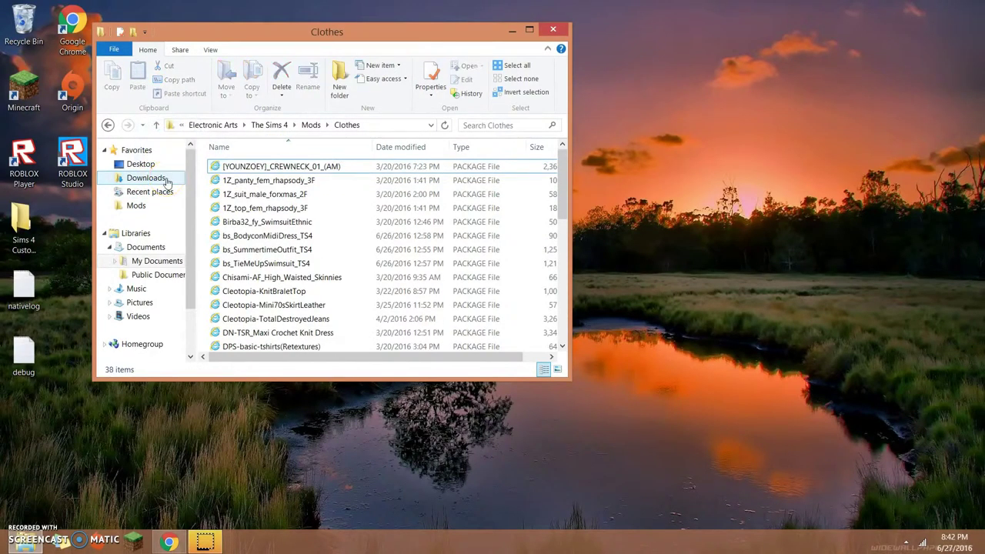
- Open Downloads on the left and Sims 4 Custom Content on the right, switching the right window to Documents
click(167, 180)
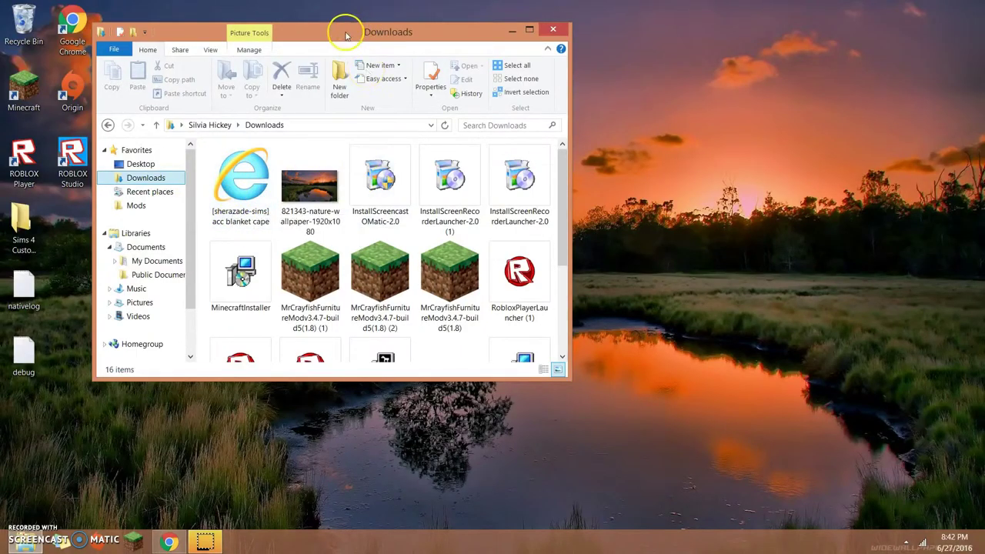
drag(346, 27, 384, 29)
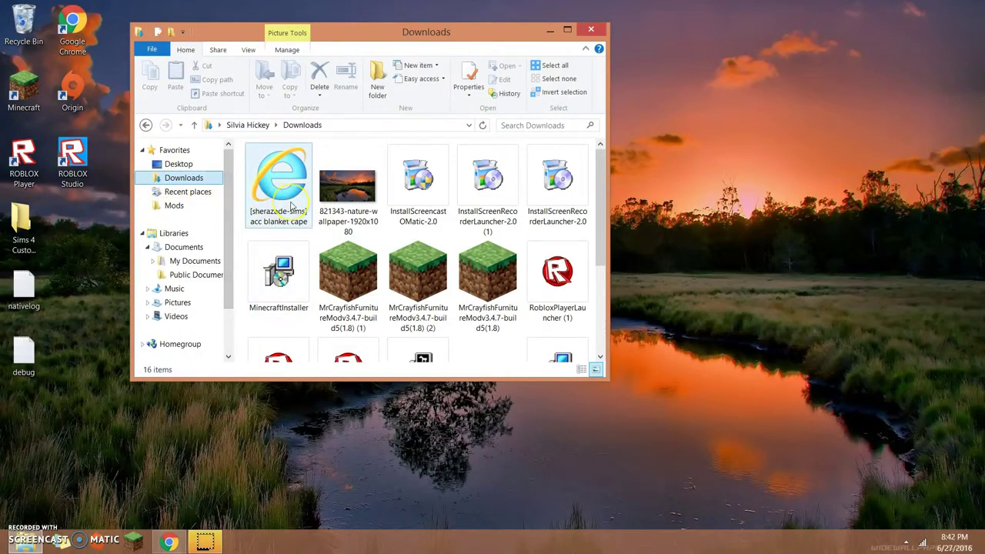
double_click(23, 227)
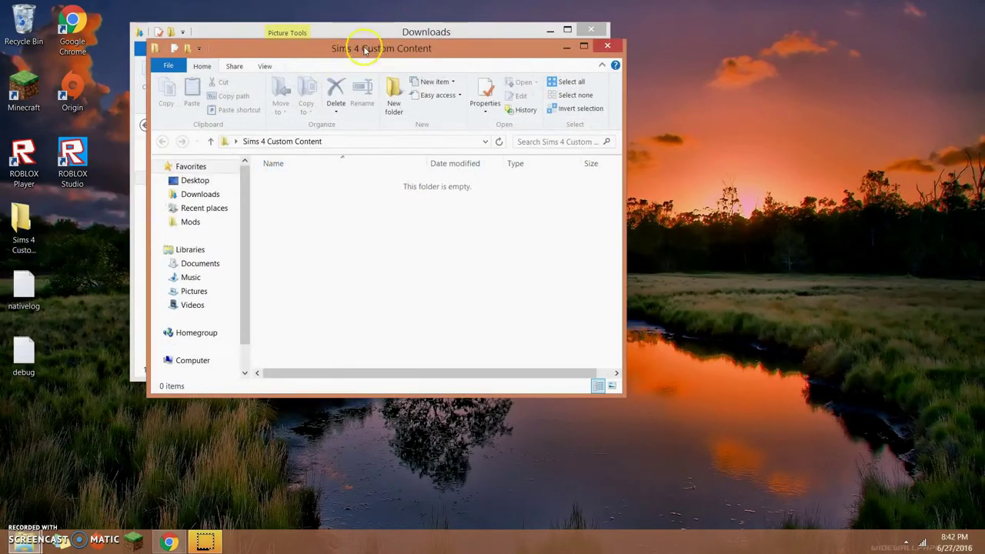
drag(349, 54, 700, 38)
drag(374, 28, 269, 30)
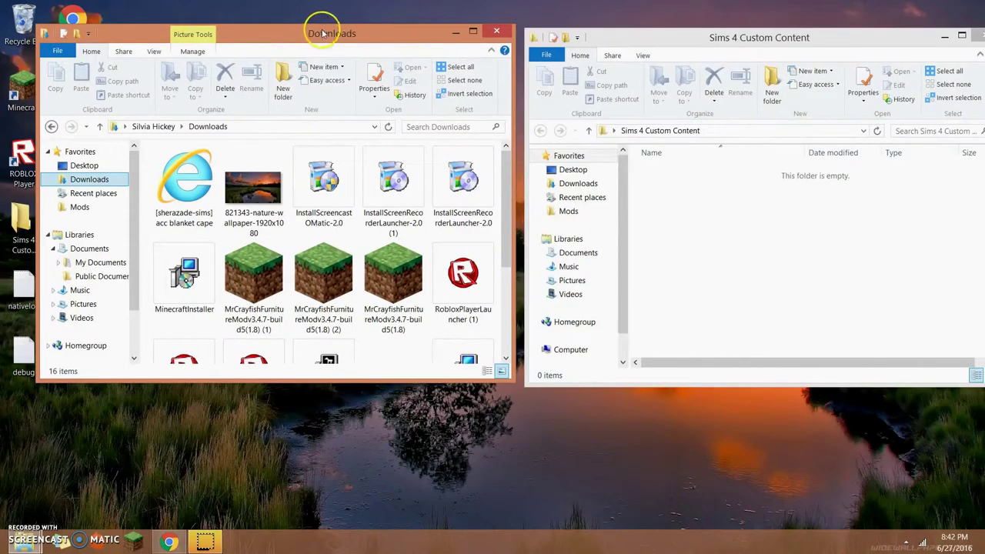
click(579, 253)
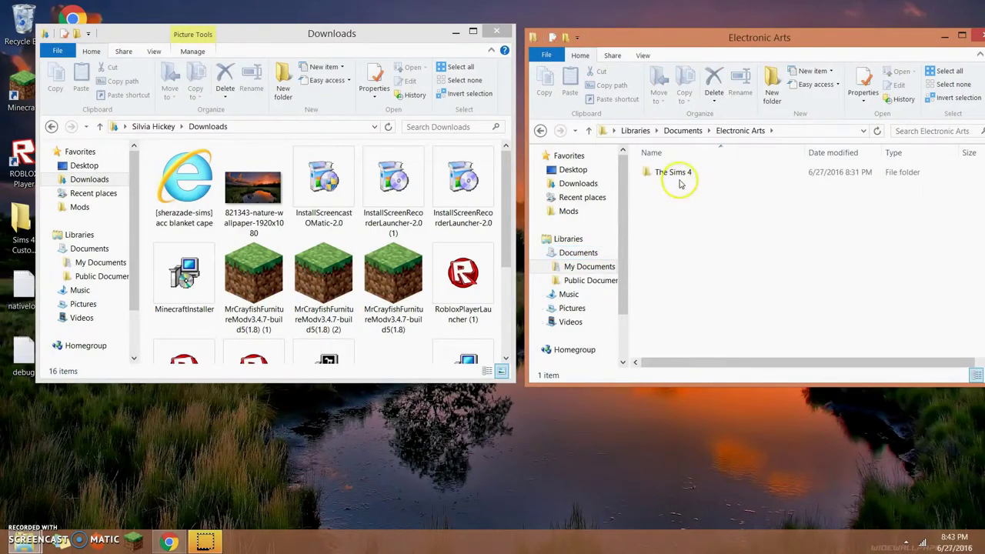
- In the right window go into The Sims 4 › Mods › Clothes, then bring Downloads forward
double_click(676, 173)
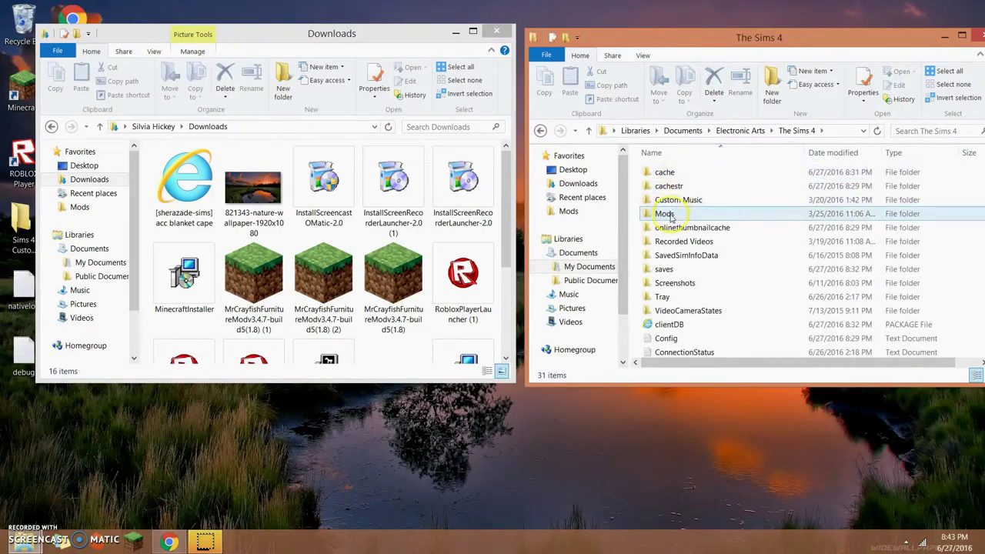
double_click(665, 214)
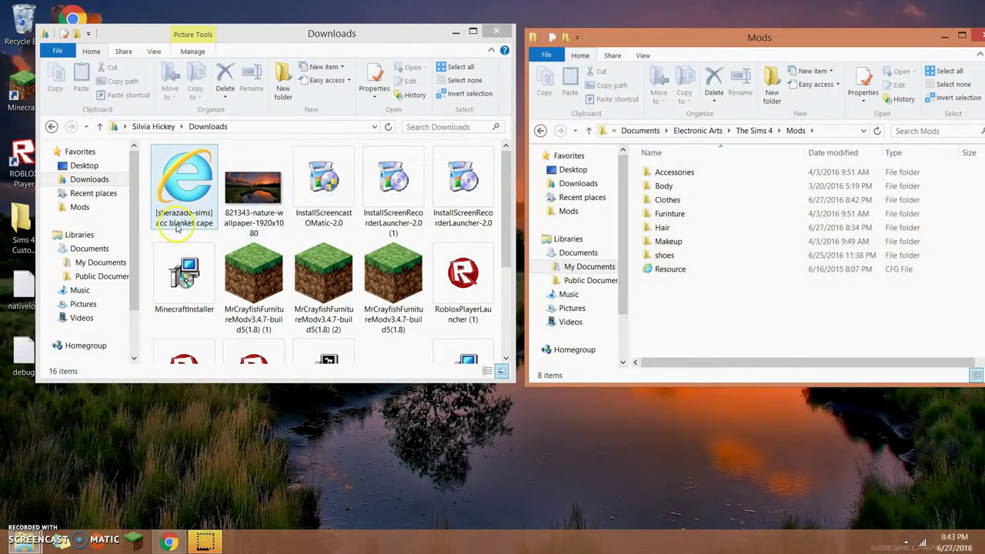
double_click(690, 201)
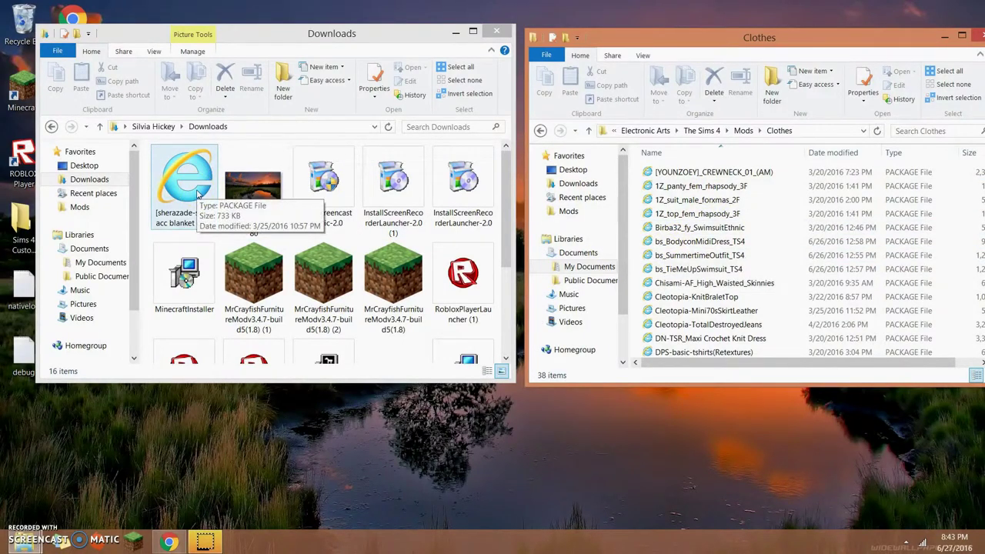
click(273, 34)
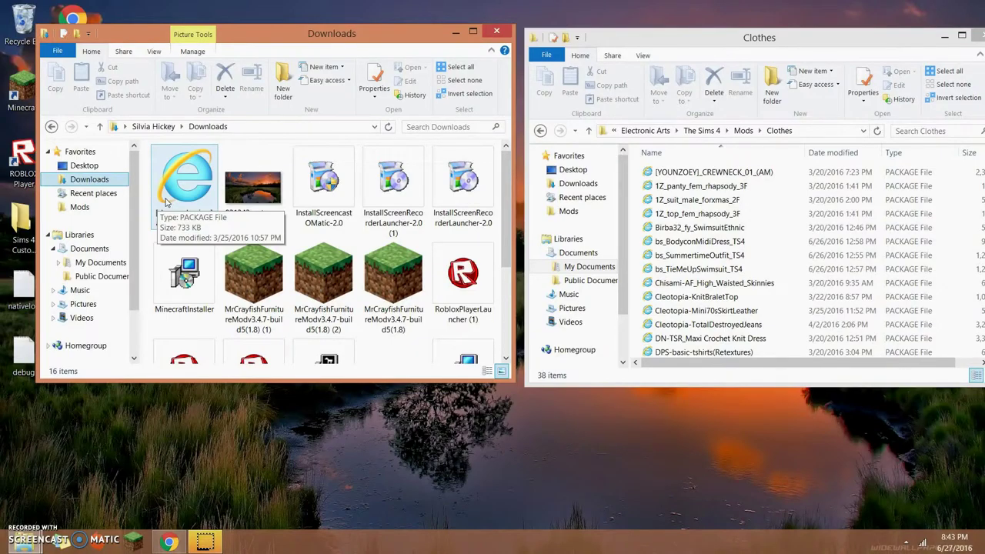
- Drag the [sherazade-sims] acc blanket cape package from Downloads into the Clothes window
click(202, 172)
drag(202, 172, 699, 254)
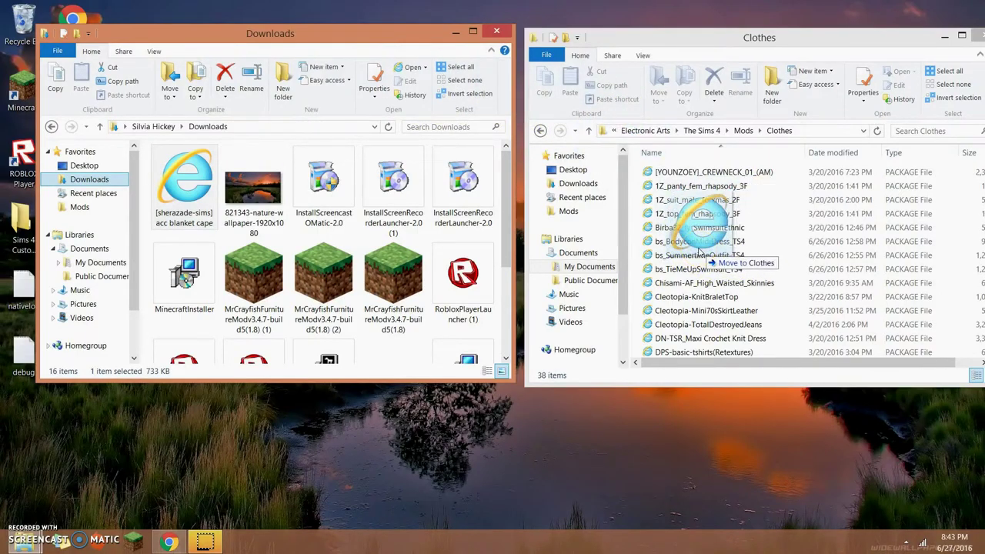
drag(699, 254, 699, 251)
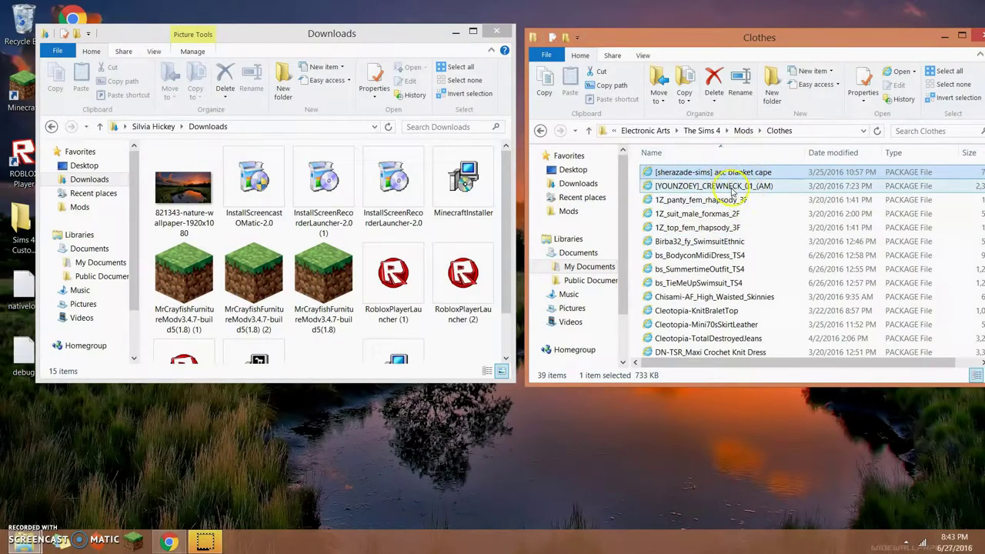
click(422, 39)
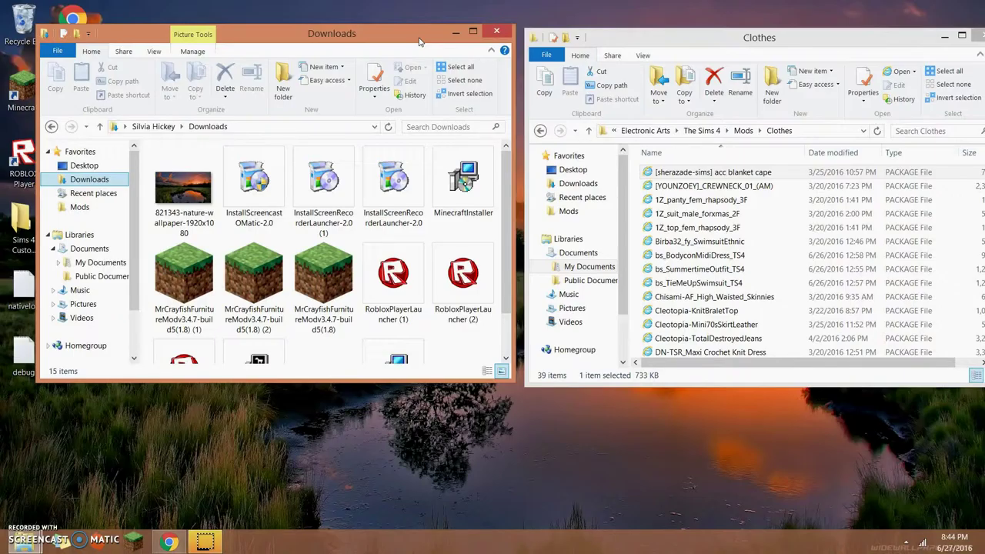
- Close Downloads, centre the Clothes window, and step back through the visited folders
click(496, 32)
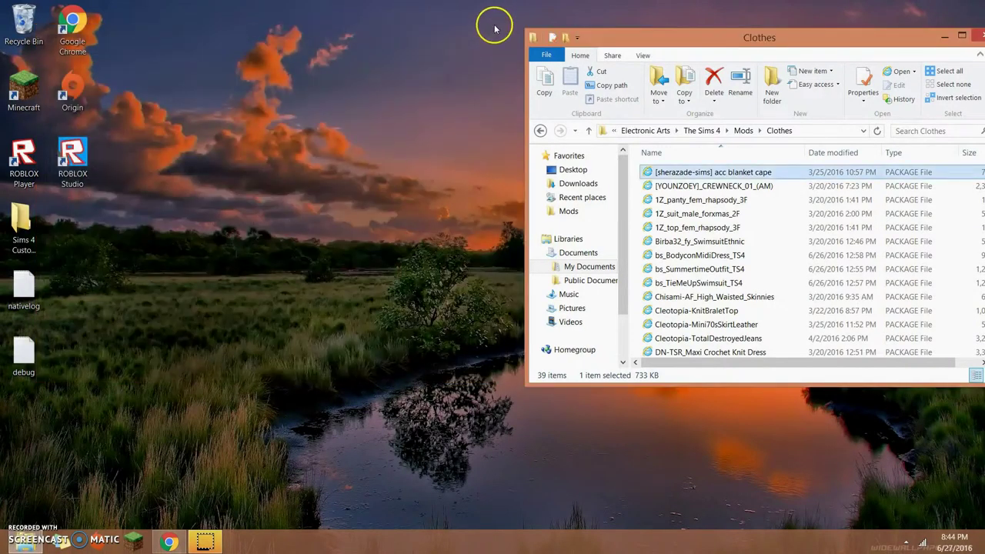
drag(674, 49, 385, 66)
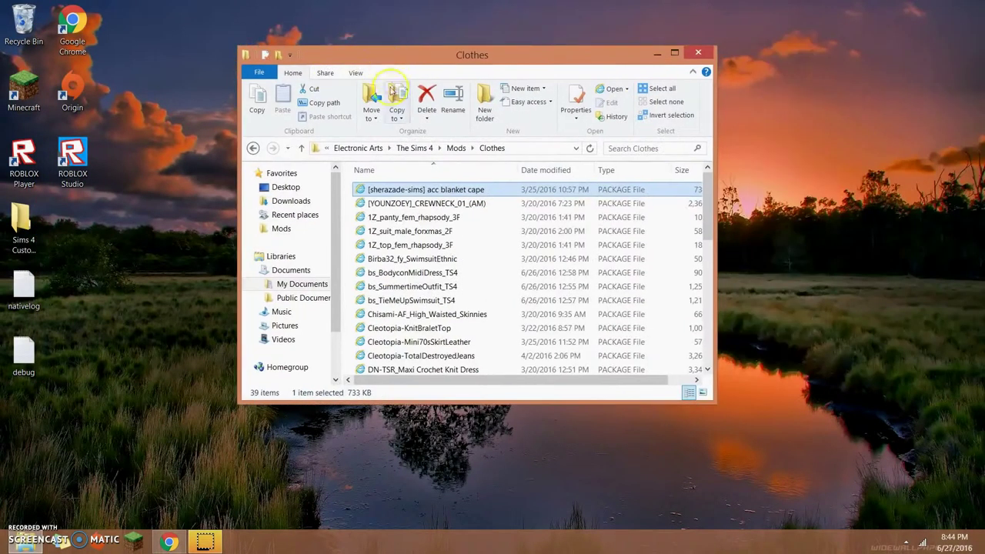
click(255, 148)
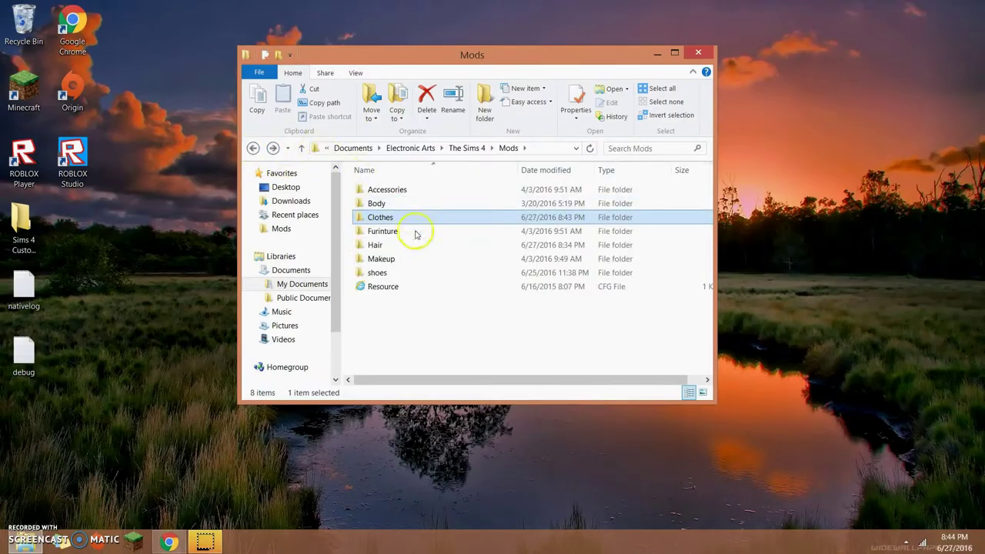
click(254, 148)
click(254, 147)
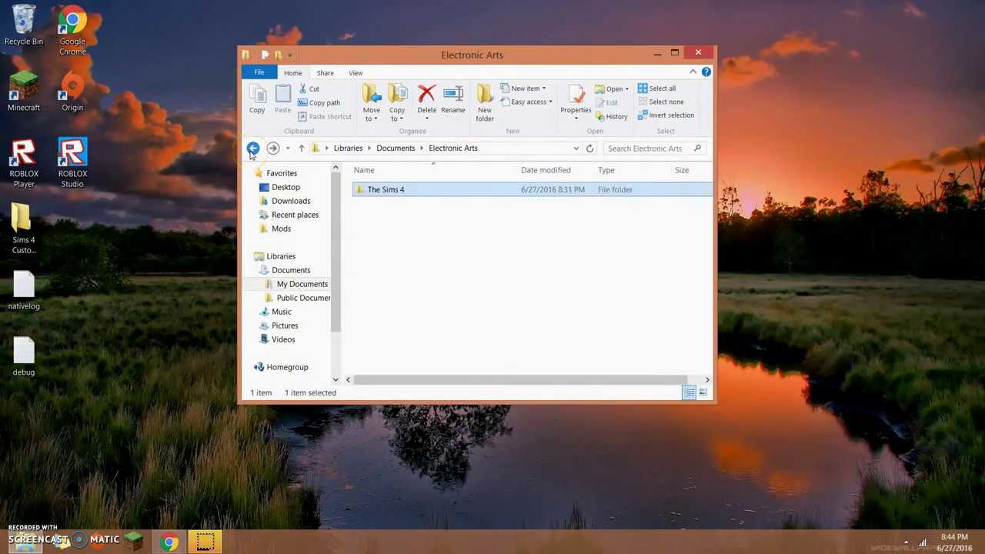
click(253, 148)
click(254, 148)
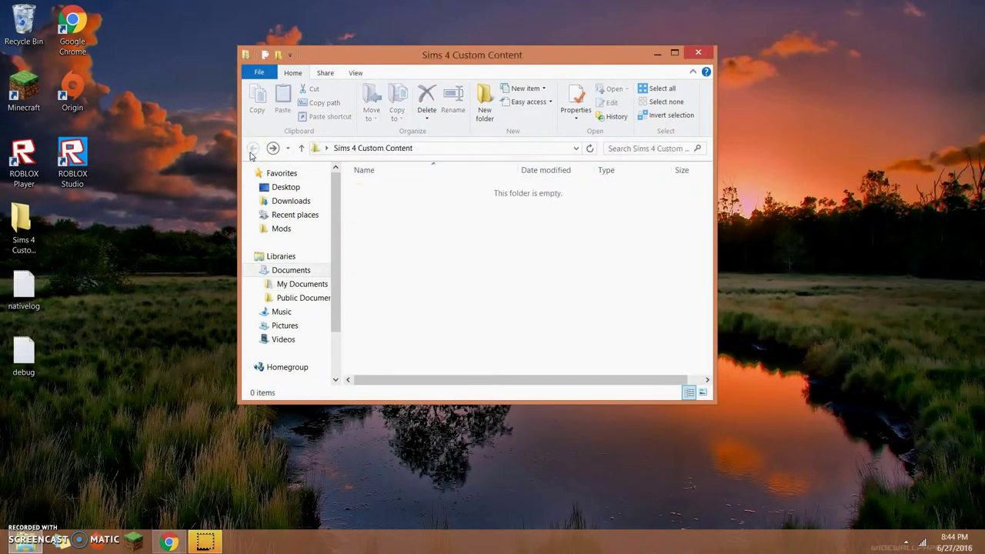
- Navigate Documents › Electronic Arts › The Sims 4 › Mods to show its eight items
click(306, 272)
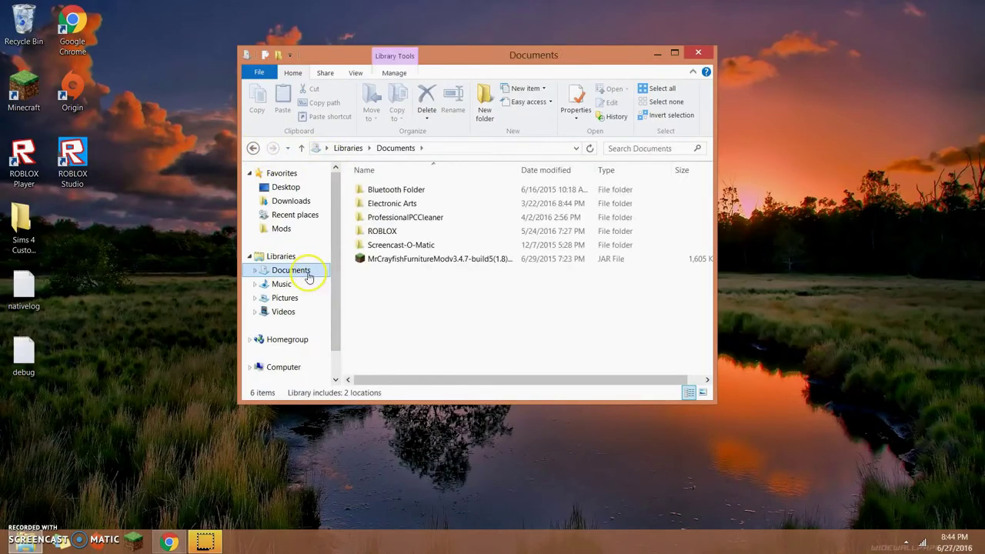
double_click(451, 203)
double_click(442, 191)
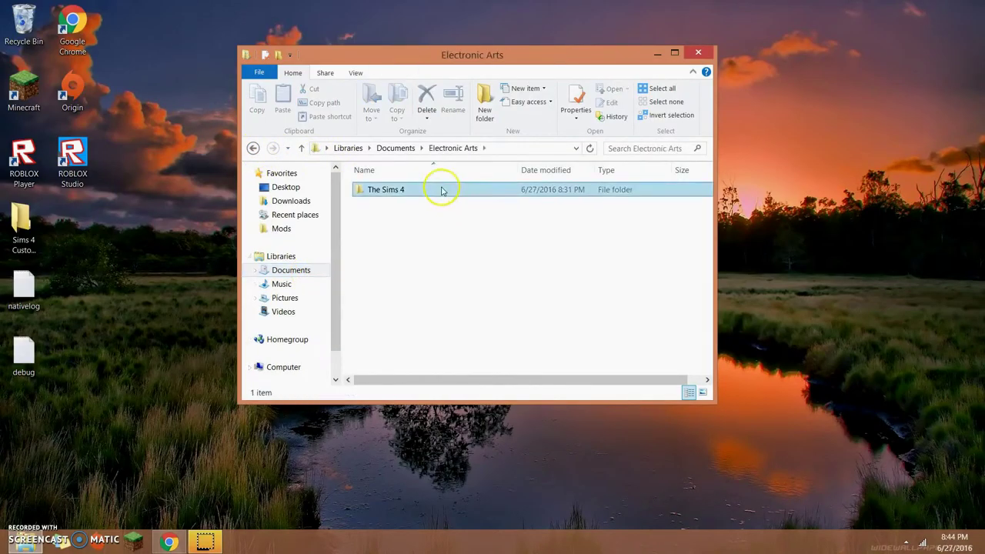
double_click(439, 230)
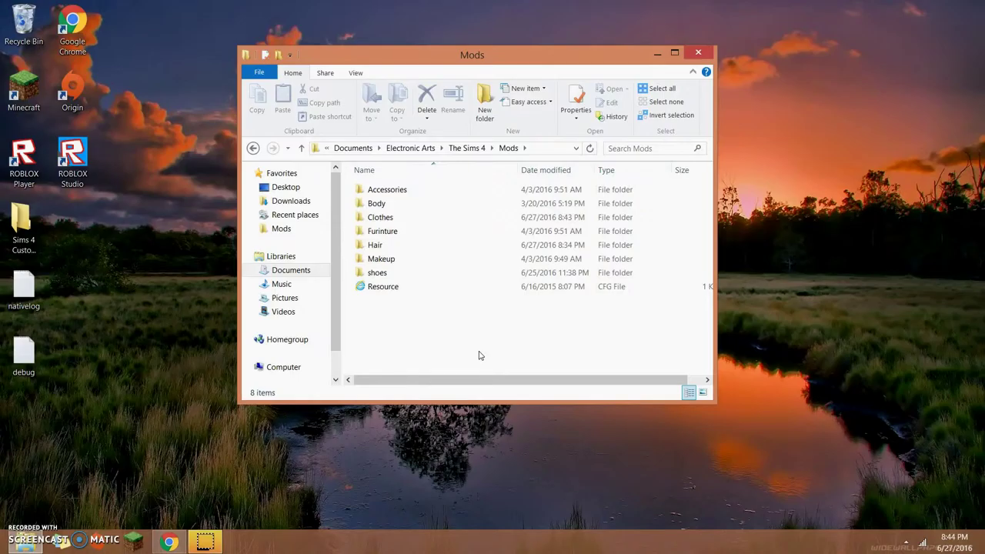
click(435, 290)
mouse_move(388, 214)
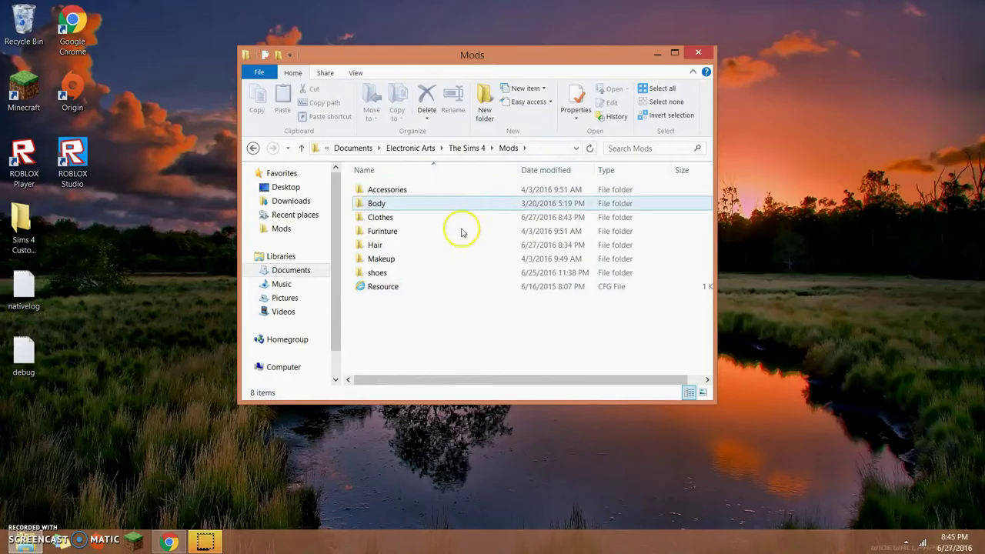
click(486, 103)
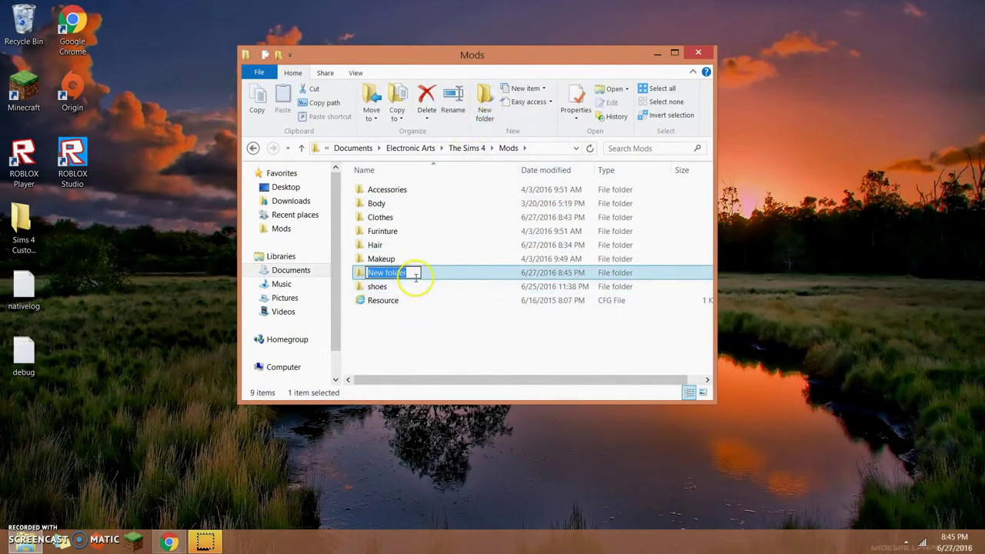
key(BackSpace)
text(Pos)
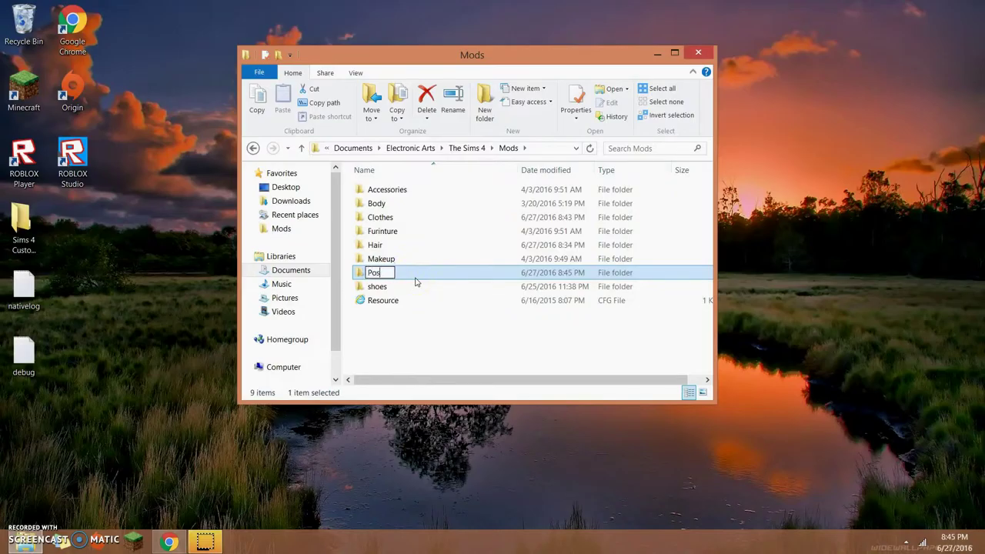
text(es)
key(BackSpace)
key(BackSpace)
key(BackSpace)
key(BackSpace)
key(BackSpace)
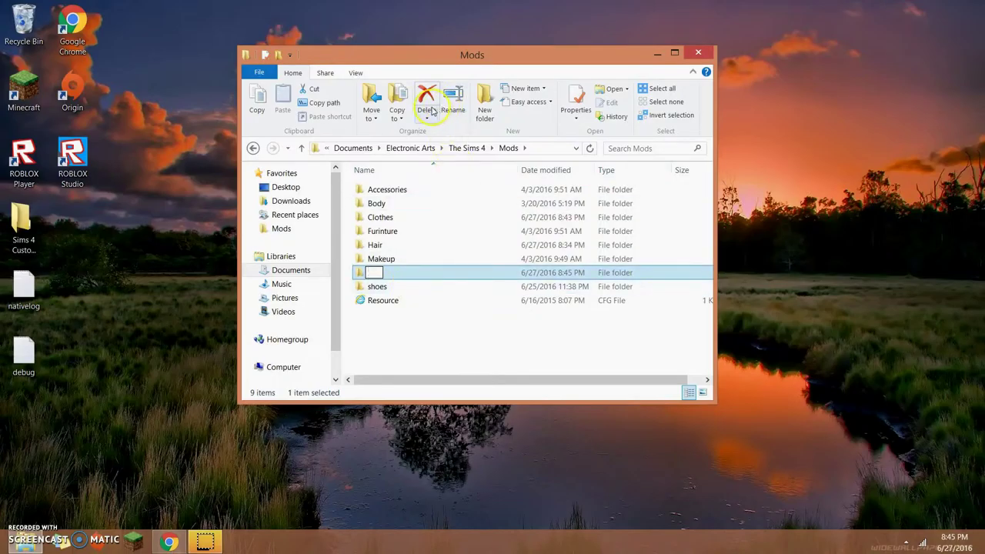
key(Return)
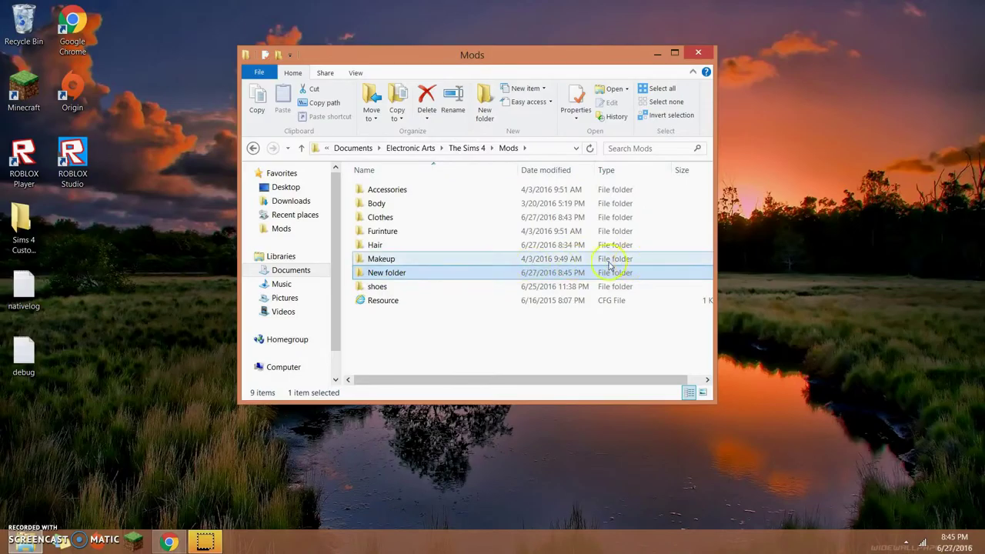
click(428, 98)
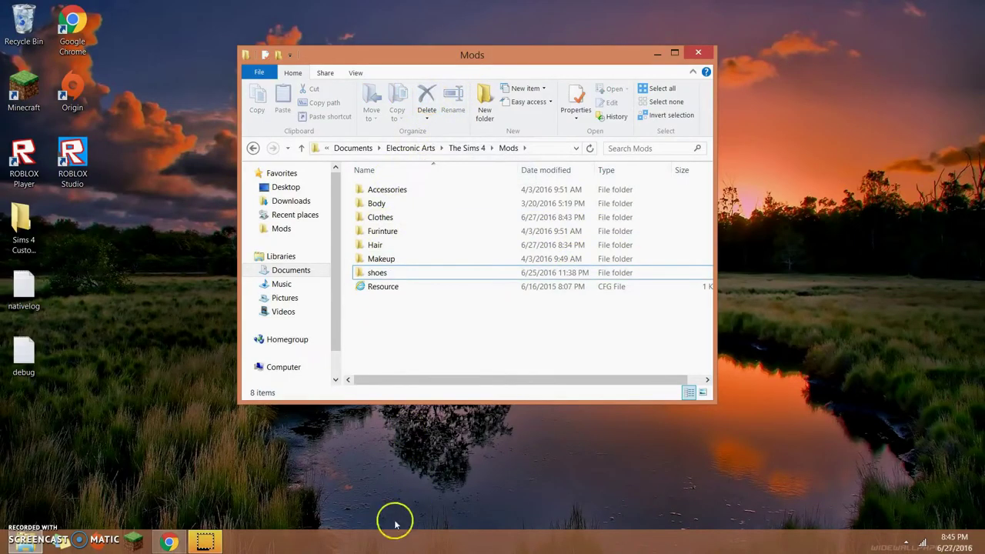
click(157, 450)
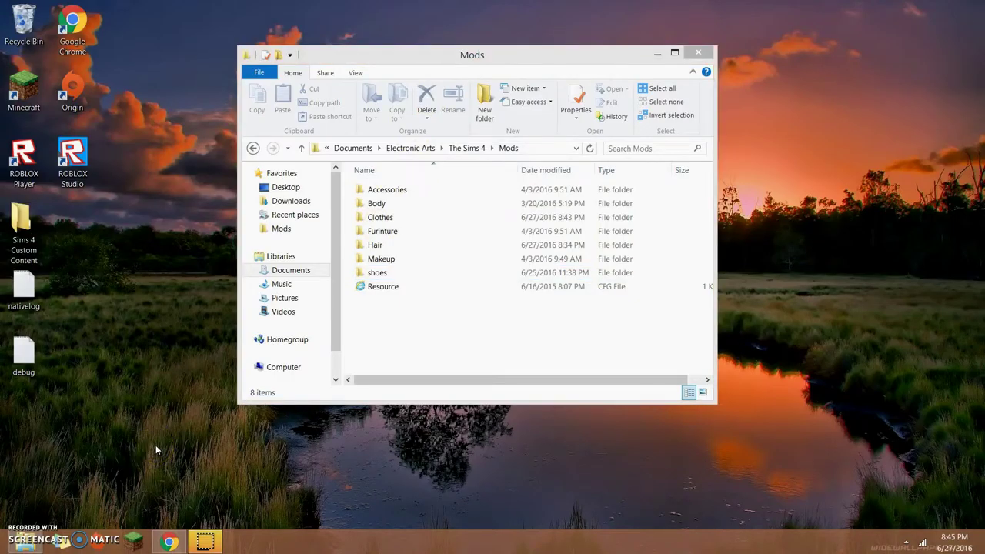